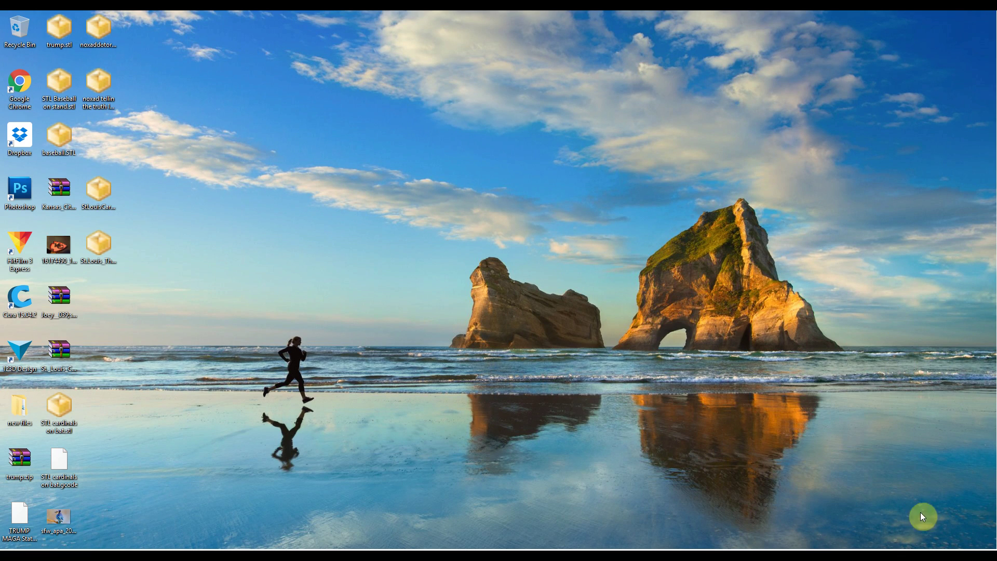
{"action": "left_click", "coordinate": [925, 549]}
{"action": "left_click_drag", "start_coordinate": [857, 537], "coordinate": [867, 536]}
{"action": "left_click", "coordinate": [625, 386]}
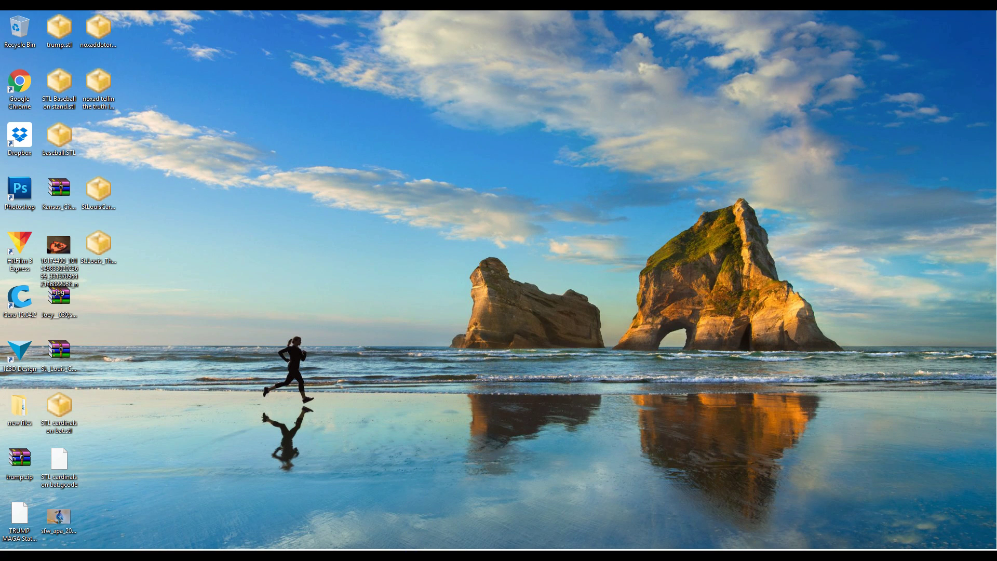
- Switch to 123D Design and examine the NOXAD.ORG logo plate from the front and above
{"action": "mouse_move", "coordinate": [421, 556]}
{"action": "left_click", "coordinate": [382, 512]}
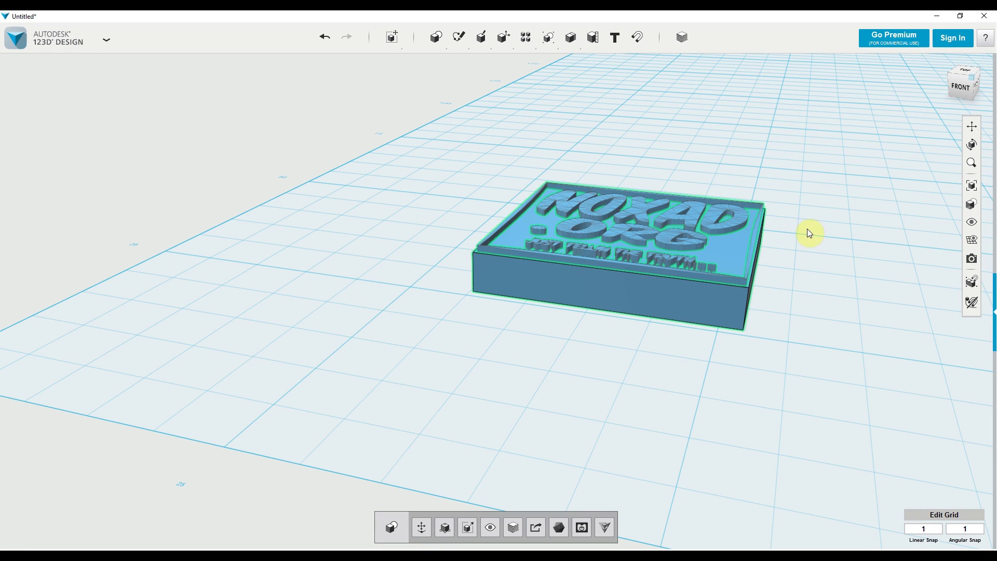
{"action": "right_click_drag", "start_coordinate": [821, 211], "coordinate": [834, 228]}
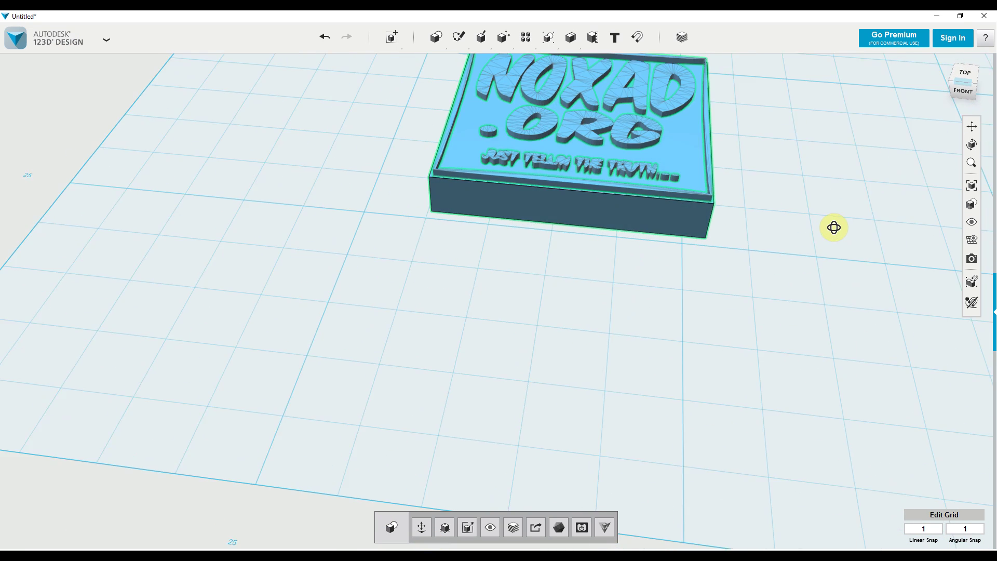
{"action": "left_click", "coordinate": [971, 127]}
{"action": "left_click_drag", "start_coordinate": [803, 135], "coordinate": [765, 266]}
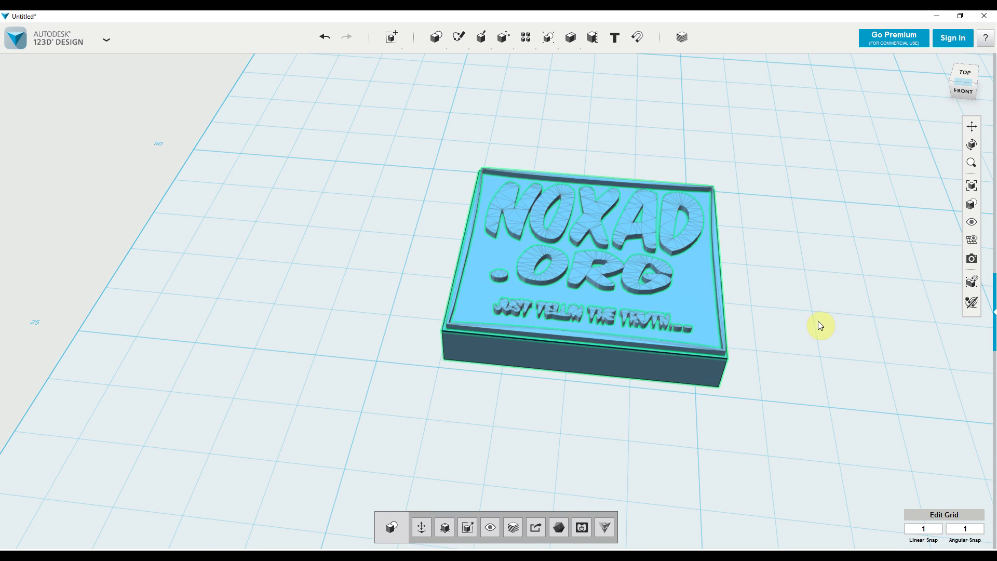
{"action": "left_click", "coordinate": [937, 20]}
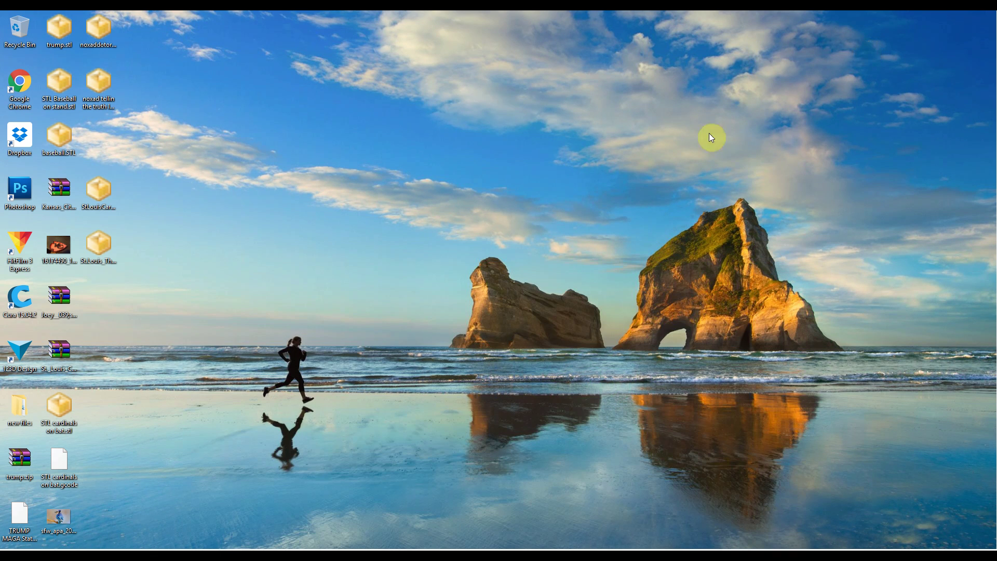
- Switch to Cura and delete the existing logo plate from the build platform
{"action": "mouse_move", "coordinate": [396, 555]}
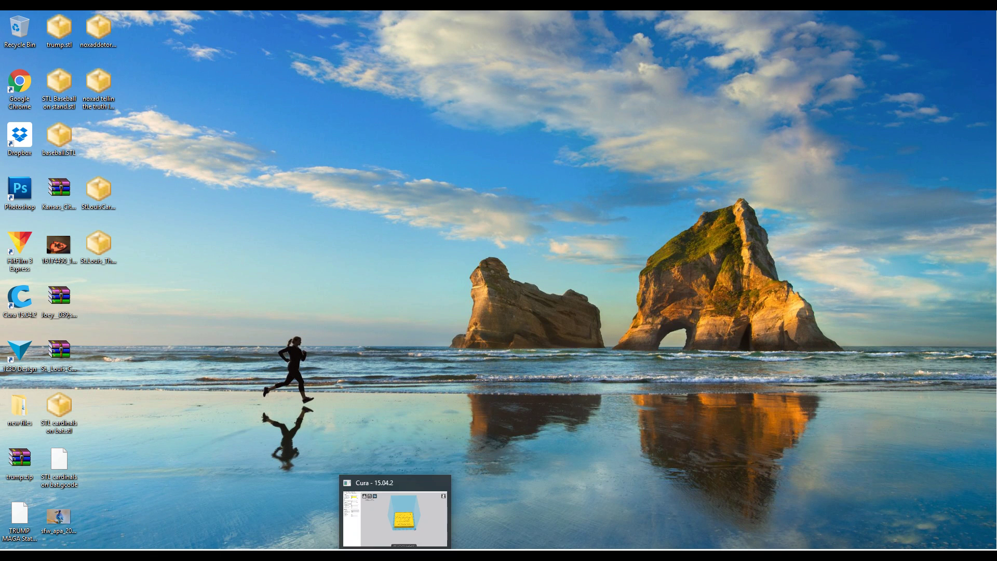
{"action": "left_click", "coordinate": [411, 514]}
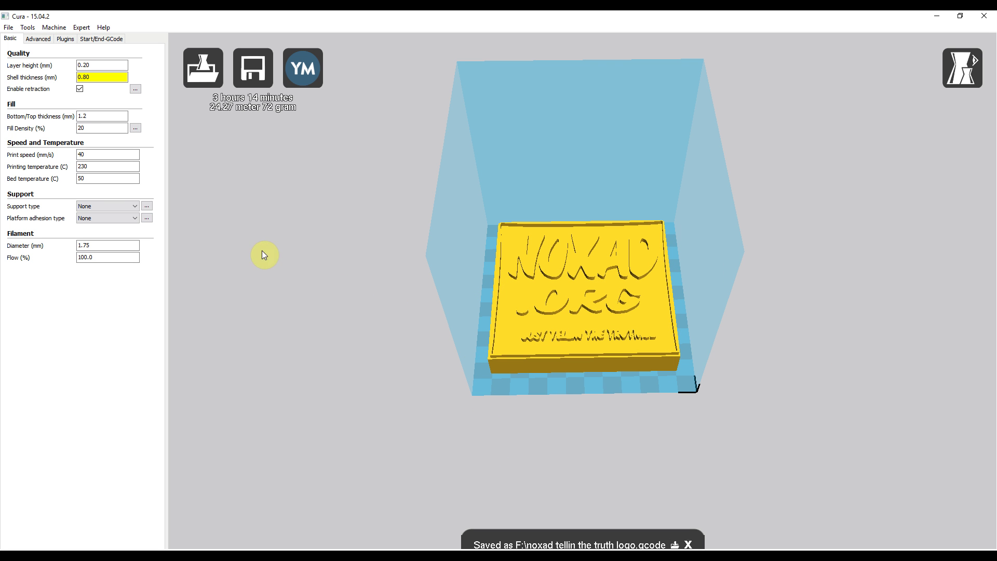
{"action": "left_click", "coordinate": [565, 294]}
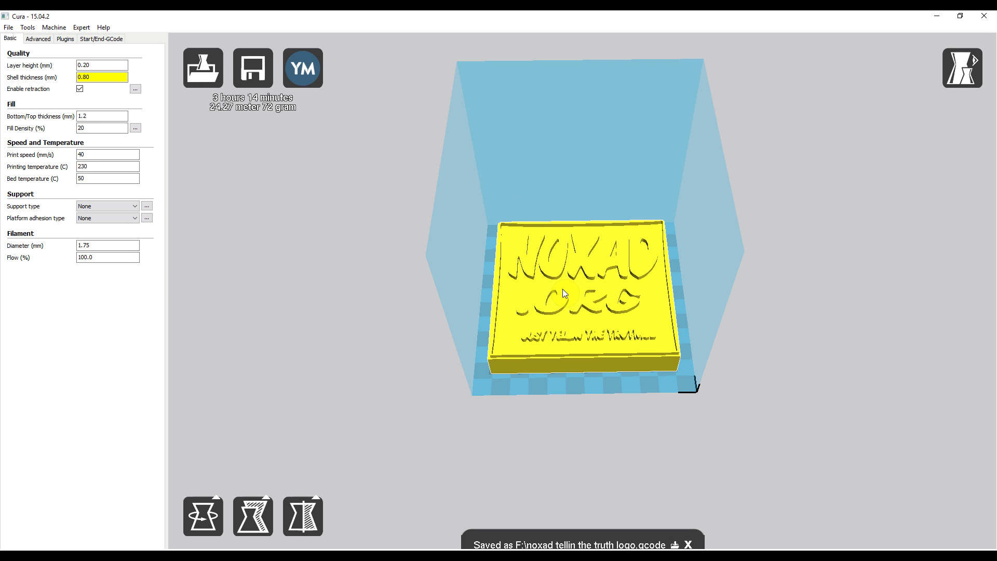
{"action": "key", "text": "Delete"}
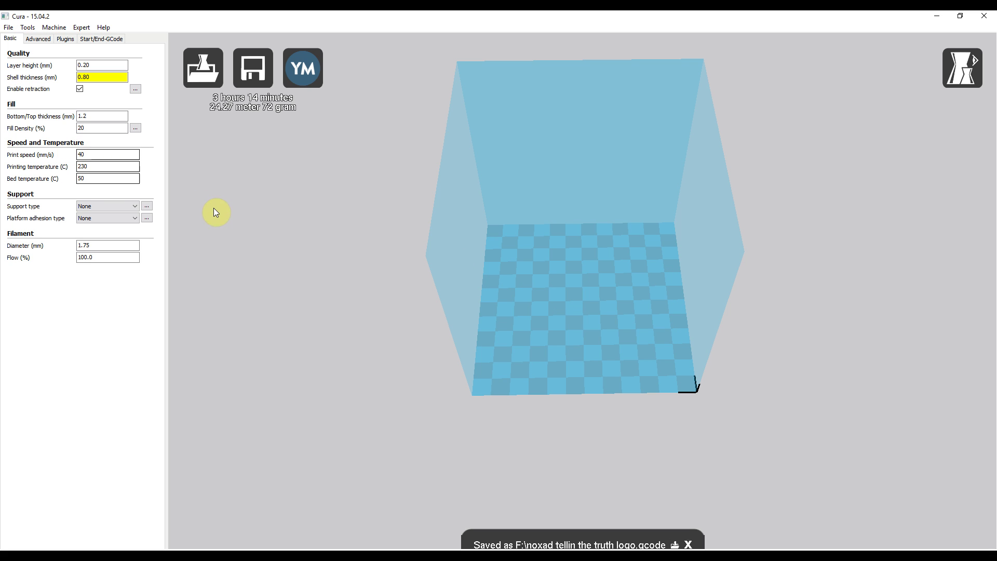
- Load the model noxad tellin the truth logo.stl from the Desktop onto the build platform
{"action": "left_click", "coordinate": [9, 28]}
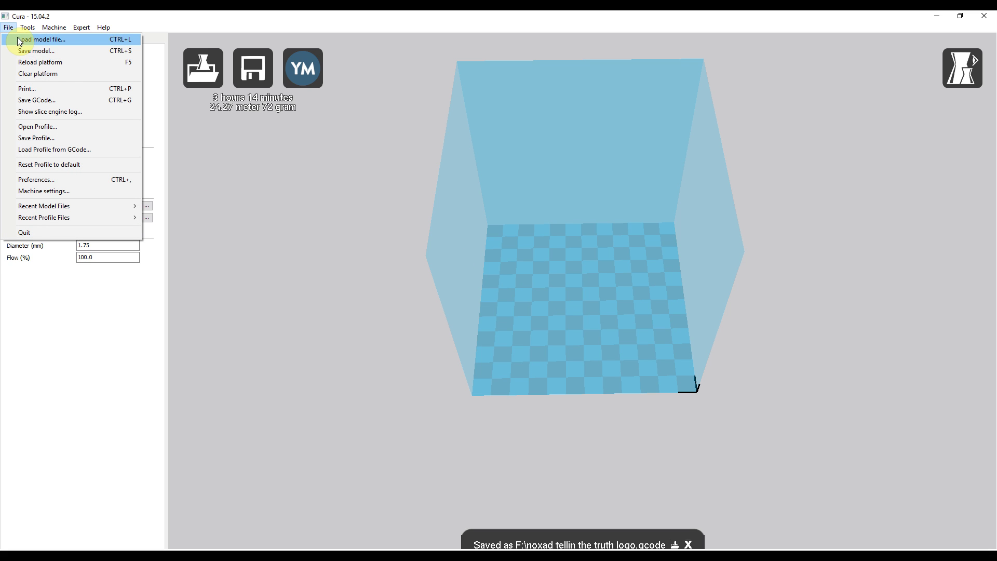
{"action": "left_click", "coordinate": [57, 44]}
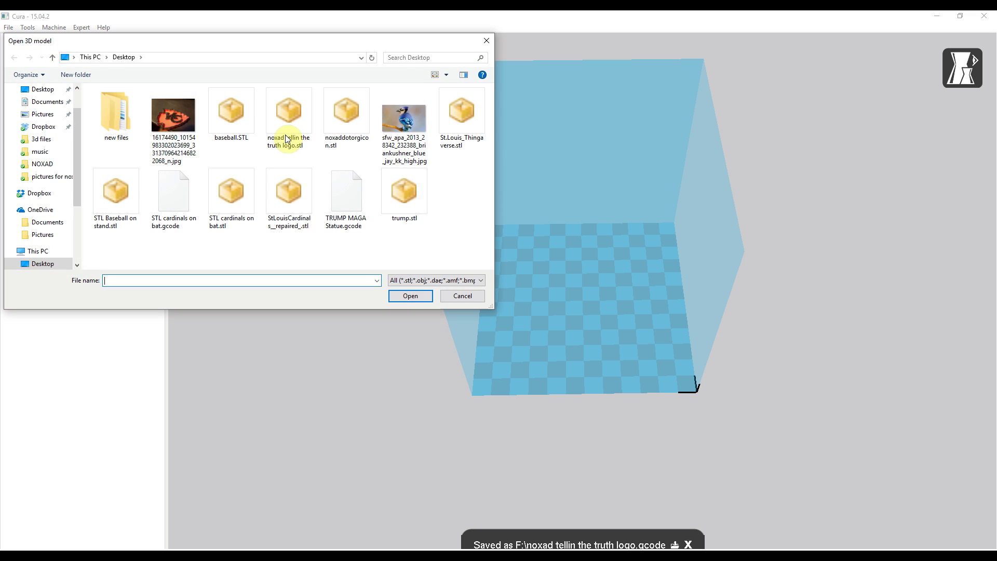
{"action": "left_click_drag", "start_coordinate": [378, 45], "coordinate": [644, 112]}
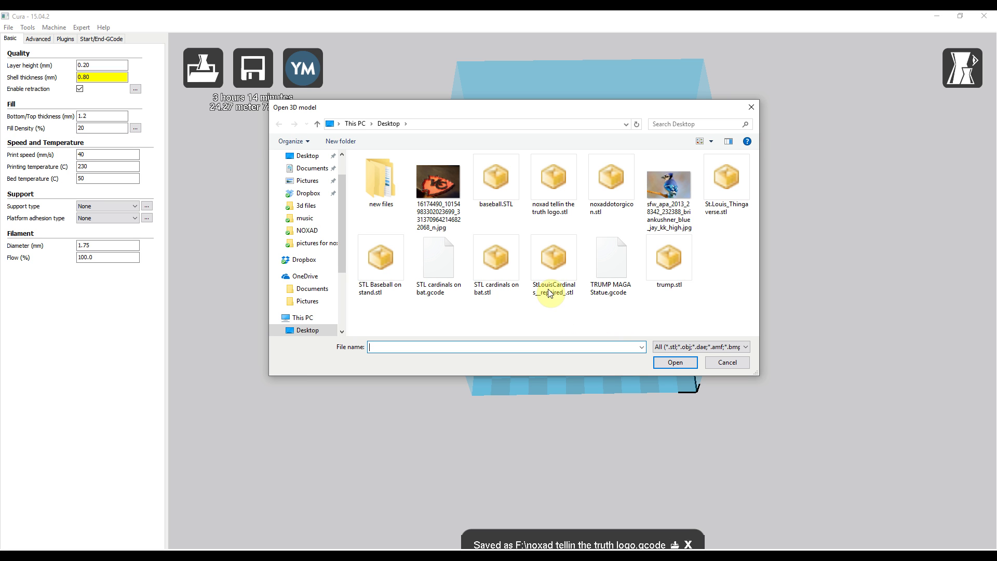
{"action": "double_click", "coordinate": [553, 195]}
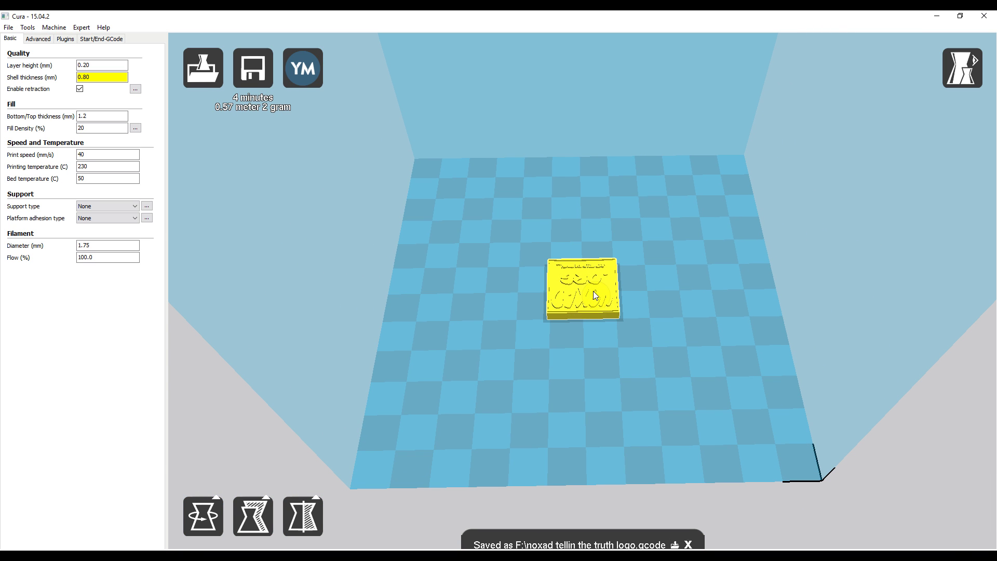
- Rotate the logo plate 180 degrees about the vertical axis so its text reads upright from the front
{"action": "scroll", "coordinate": [597, 292], "scroll_direction": "up", "scroll_amount": 5}
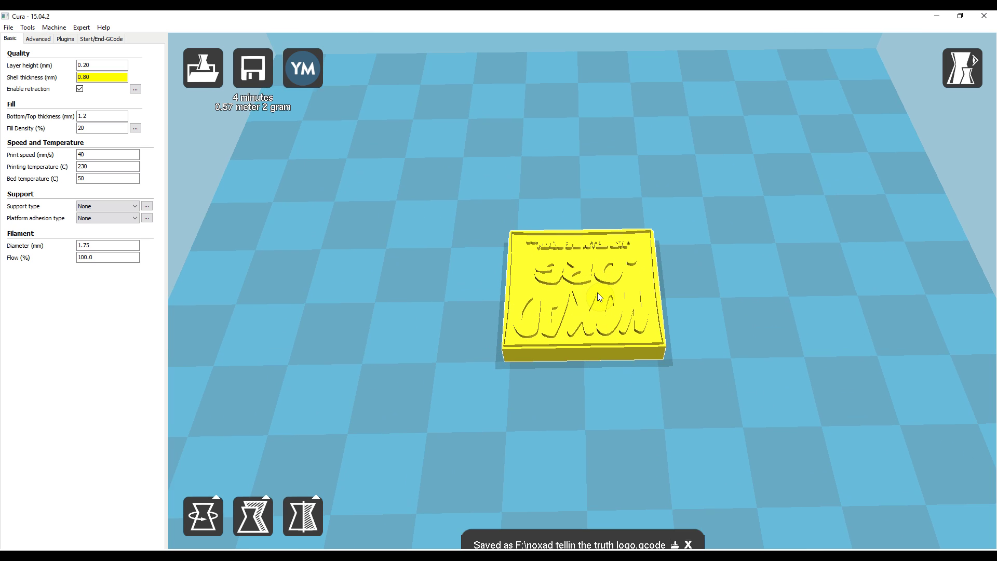
{"action": "left_click", "coordinate": [360, 397]}
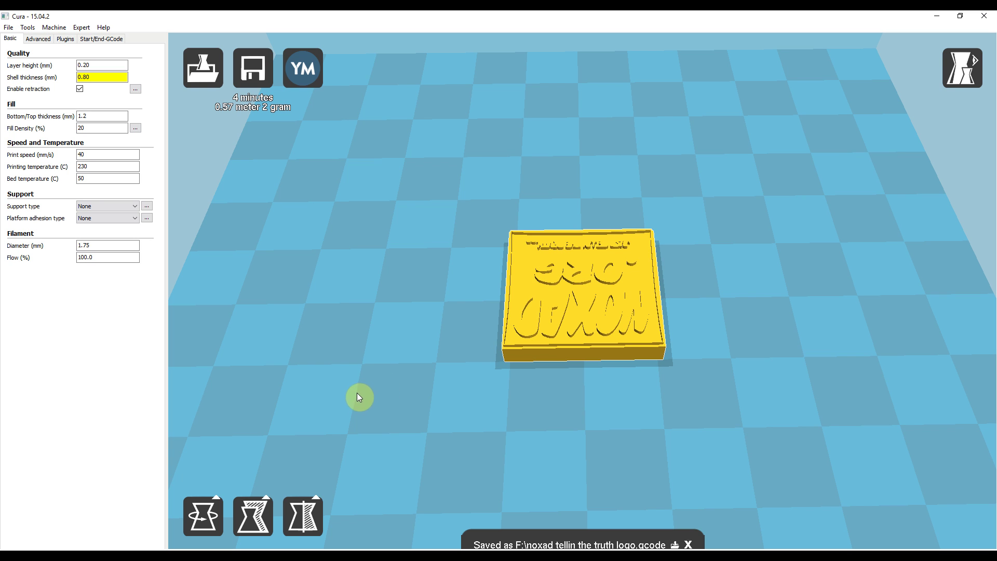
{"action": "left_click", "coordinate": [253, 517]}
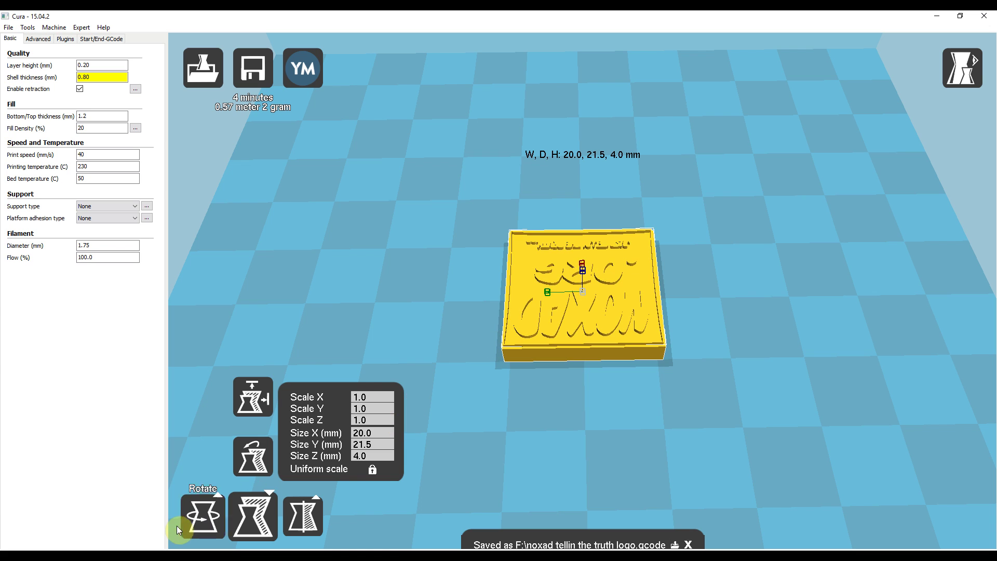
{"action": "left_click", "coordinate": [209, 523]}
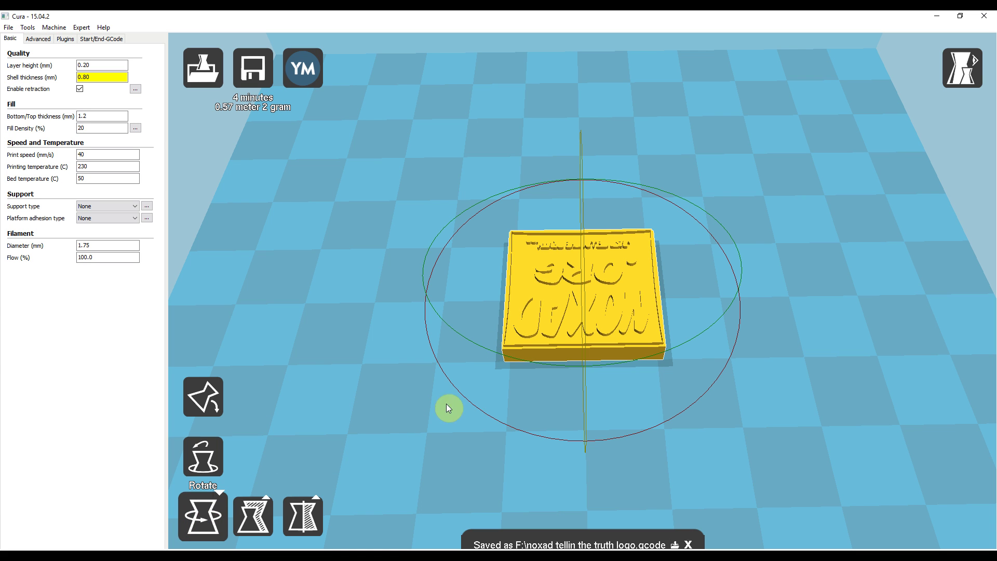
{"action": "right_click_drag", "start_coordinate": [742, 327], "coordinate": [773, 362]}
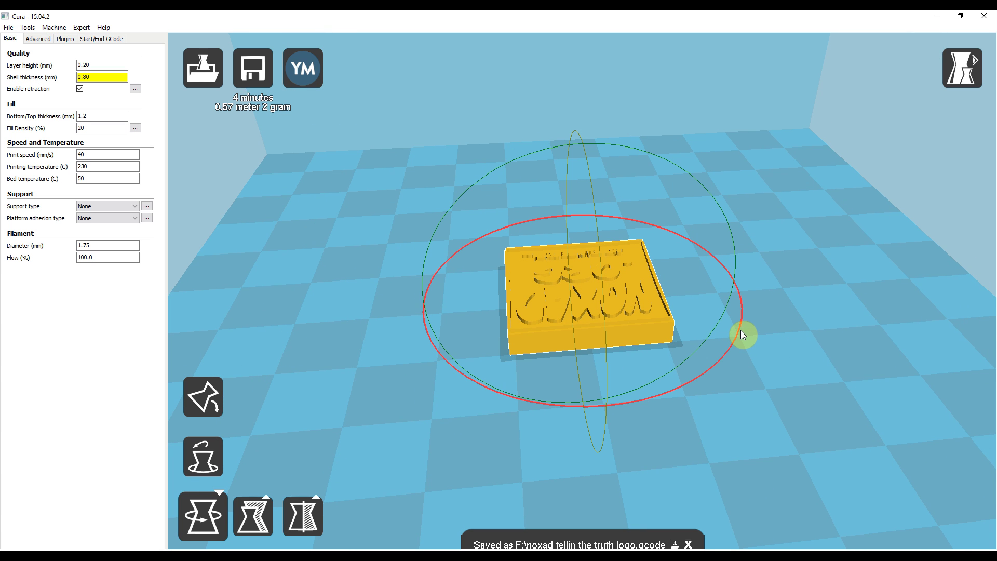
{"action": "left_click_drag", "start_coordinate": [740, 330], "coordinate": [408, 252]}
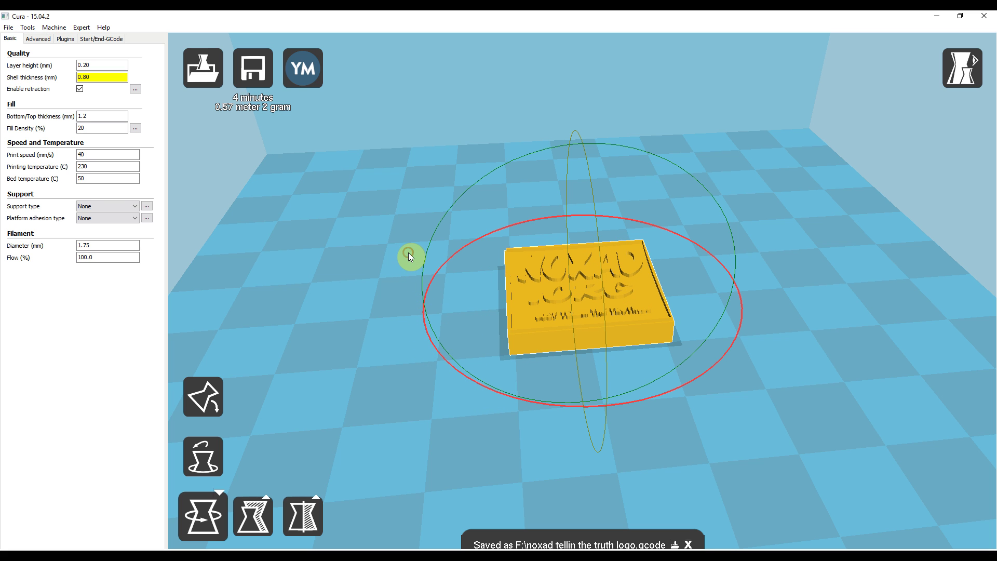
{"action": "left_click", "coordinate": [787, 446]}
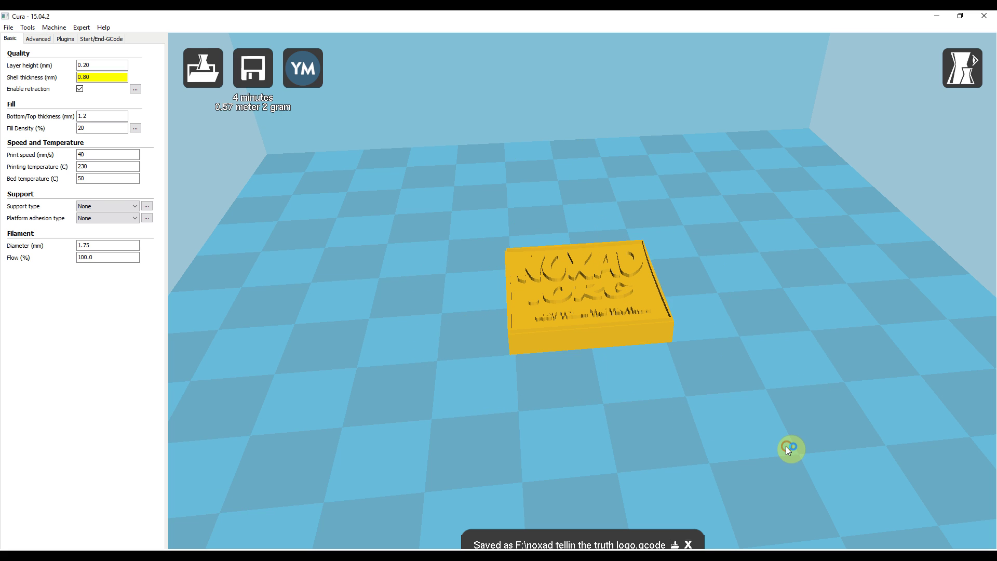
- Scale the logo plate up uniformly to about 64 × 68.8 × 12.8 mm
{"action": "right_click_drag", "start_coordinate": [781, 407], "coordinate": [779, 409]}
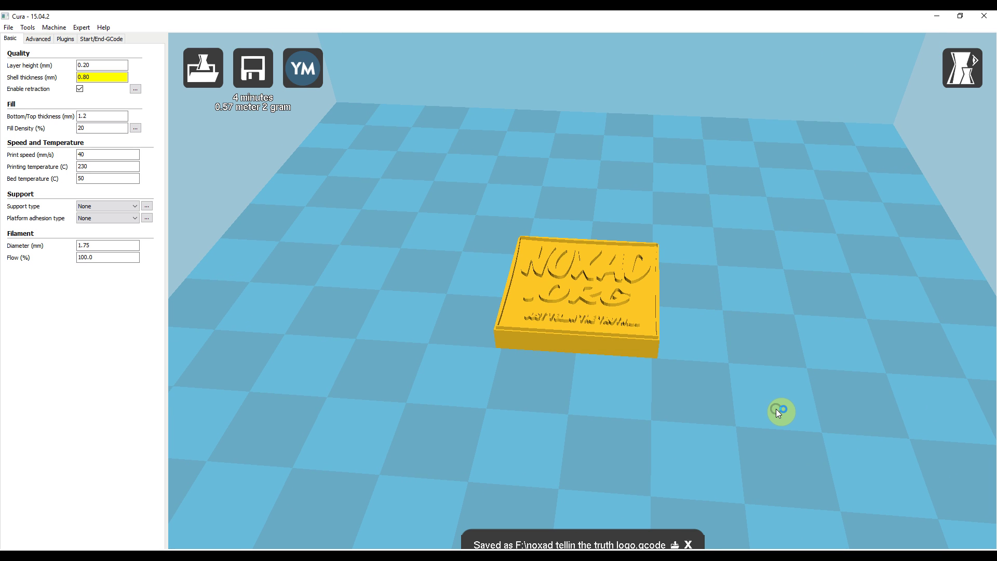
{"action": "left_click", "coordinate": [642, 322]}
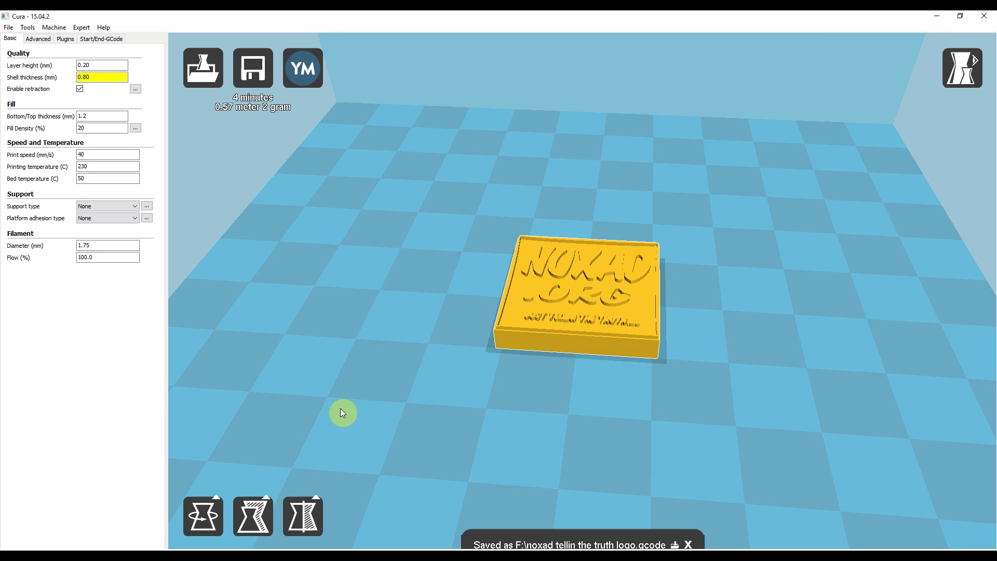
{"action": "left_click", "coordinate": [255, 527]}
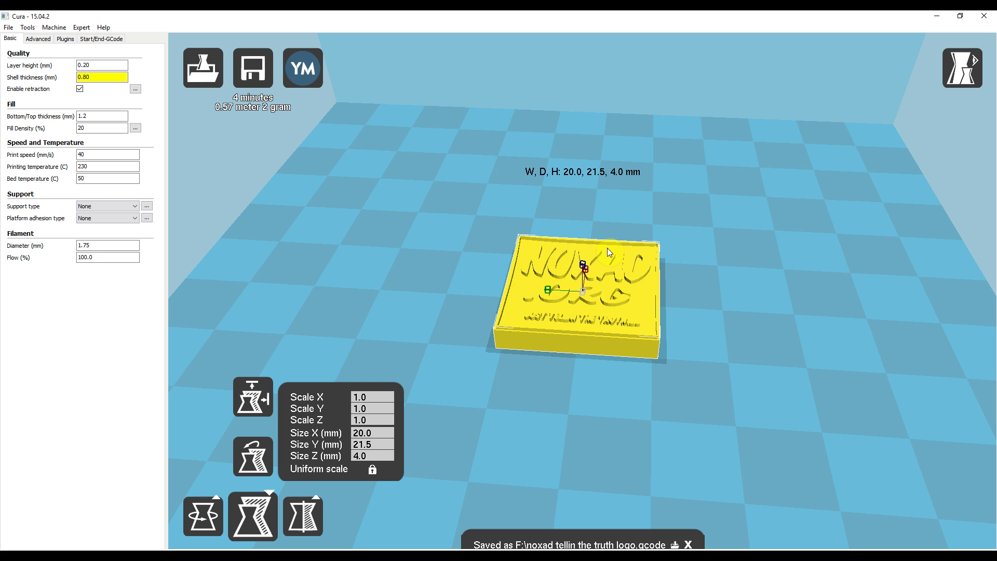
{"action": "left_click_drag", "start_coordinate": [584, 265], "coordinate": [606, 198]}
{"action": "scroll", "coordinate": [606, 198], "scroll_direction": "down", "scroll_amount": 5}
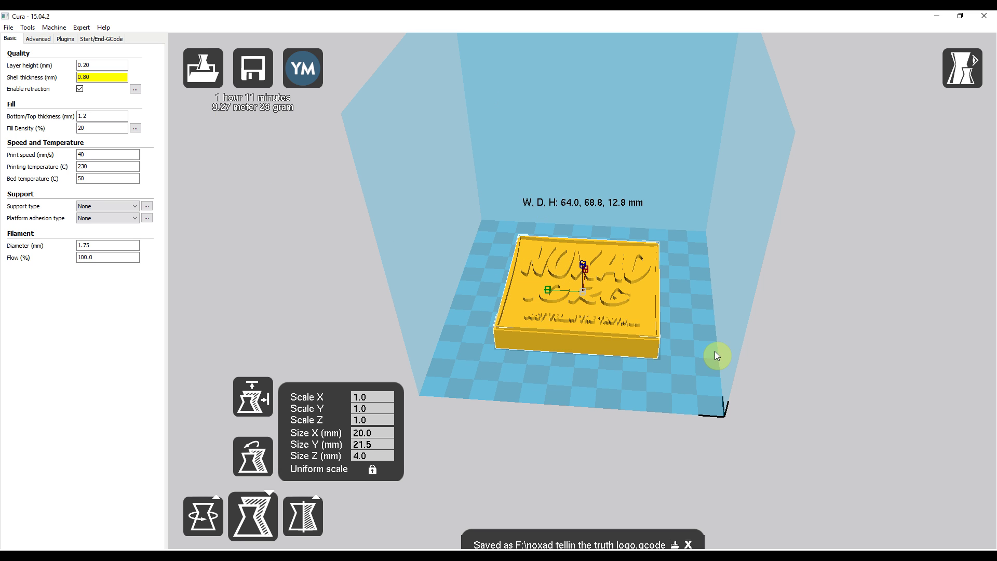
{"action": "left_click", "coordinate": [297, 254]}
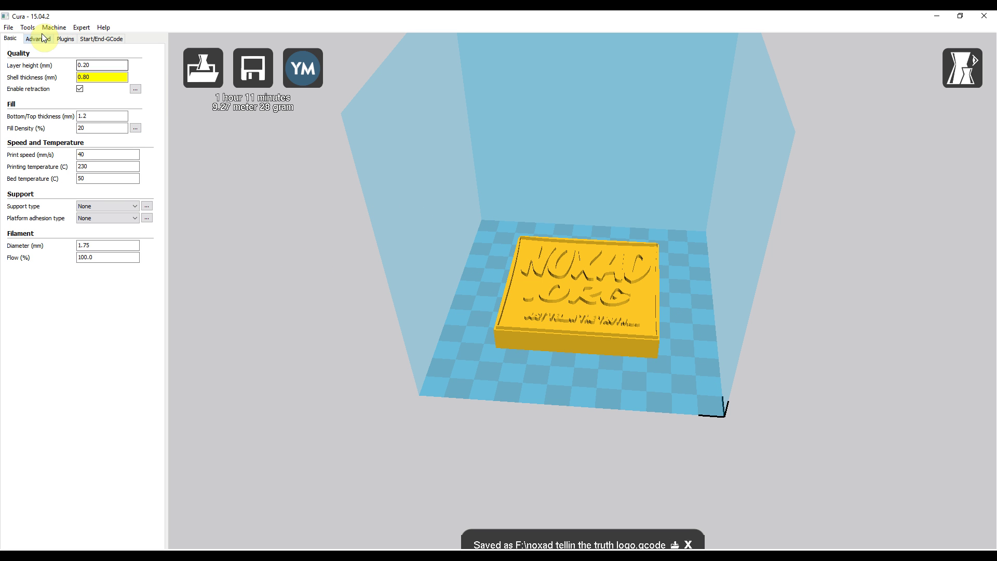
- Save the sliced model as GCode to the Desktop as noxad tellin the truth logo.gcode
{"action": "left_click", "coordinate": [10, 27]}
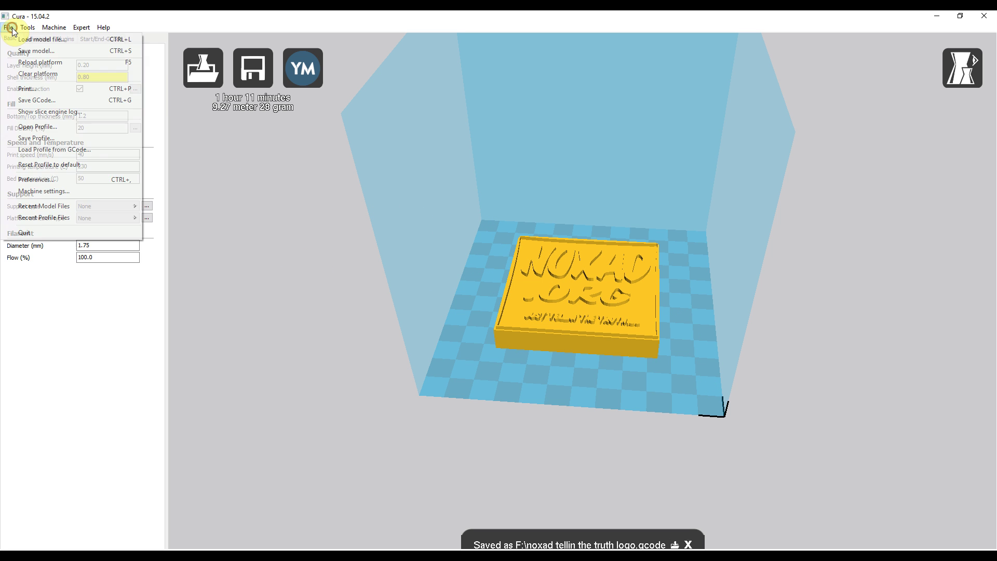
{"action": "left_click", "coordinate": [52, 99]}
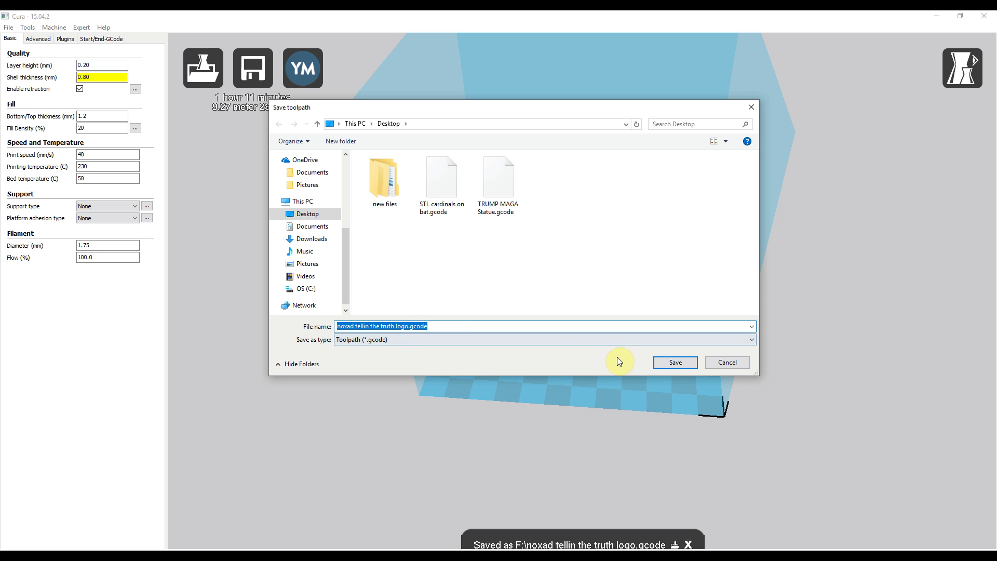
{"action": "left_click", "coordinate": [668, 364]}
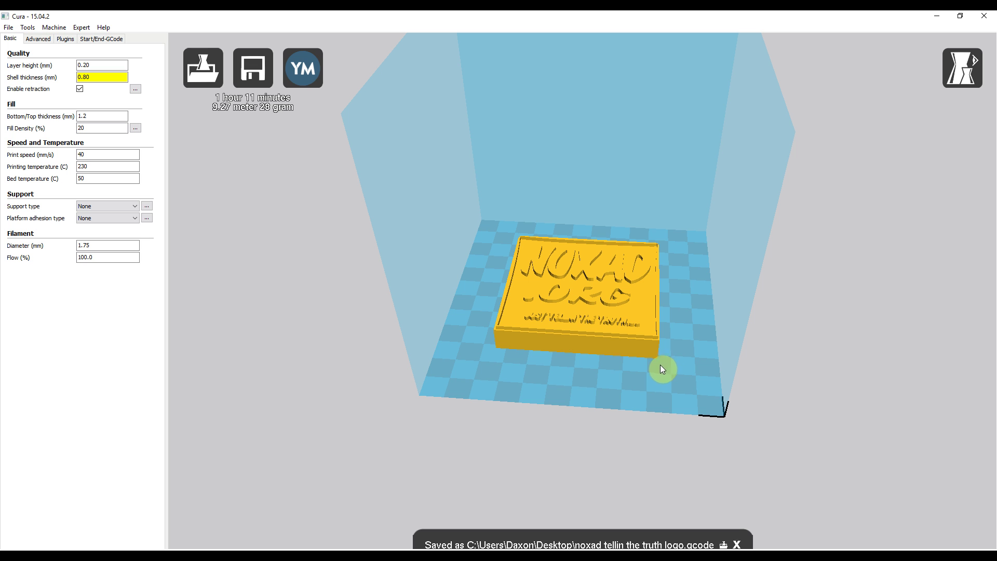
- Return to the desktop and move the noxad tellin the truth logo.gcode file to an empty area near its middle
{"action": "left_click", "coordinate": [933, 19]}
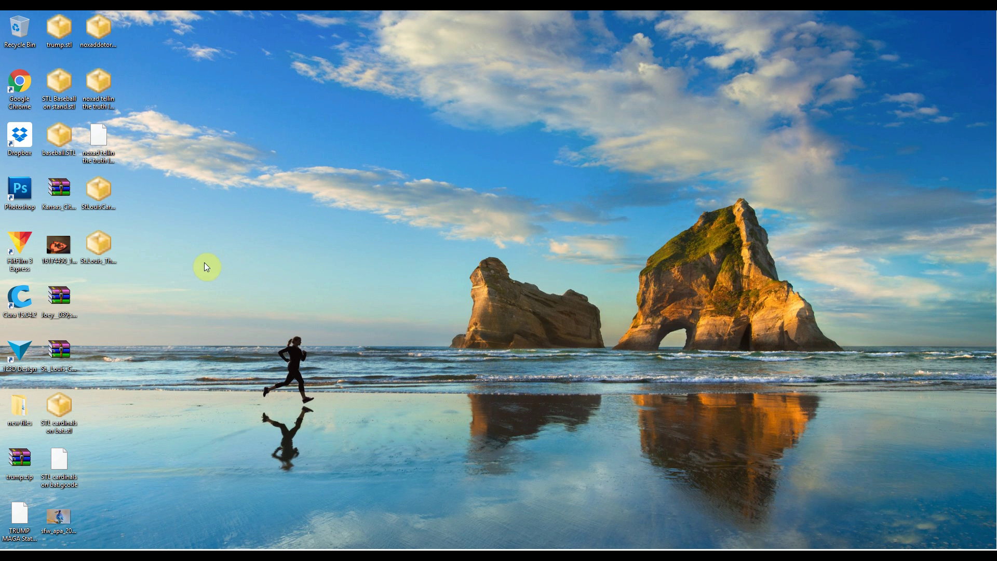
{"action": "left_click", "coordinate": [98, 86]}
{"action": "left_click_drag", "start_coordinate": [104, 138], "coordinate": [498, 244]}
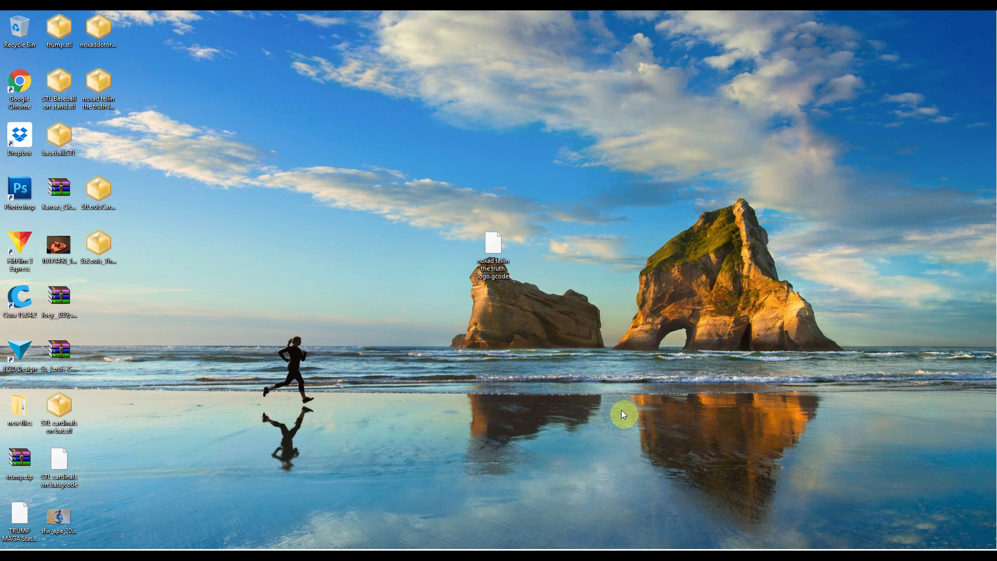
{"action": "left_click_drag", "start_coordinate": [443, 212], "coordinate": [523, 286]}
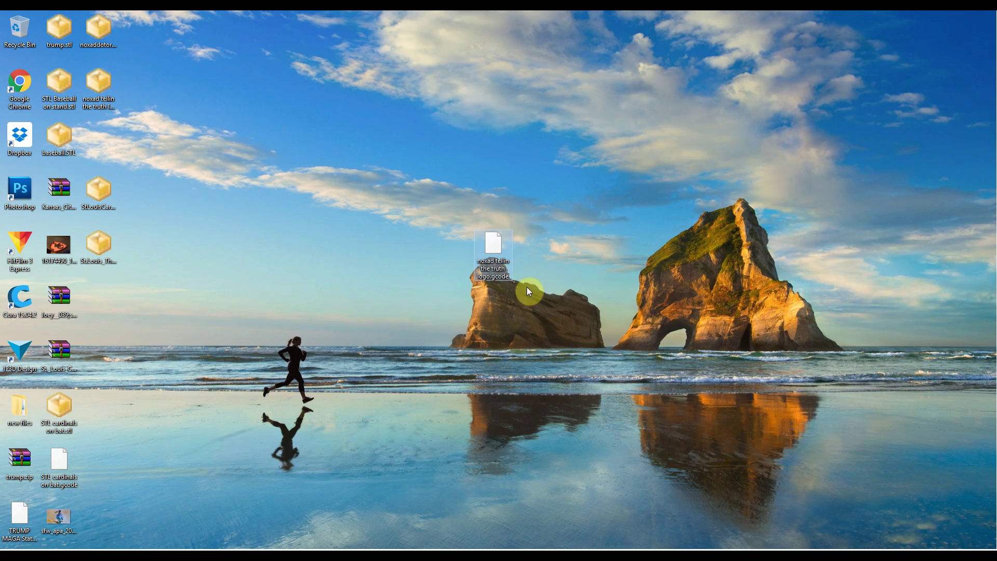
{"action": "mouse_move", "coordinate": [492, 253]}
{"action": "left_mouse_down"}
{"action": "mouse_move", "coordinate": [679, 306]}
{"action": "mouse_move", "coordinate": [977, 255]}
{"action": "mouse_move", "coordinate": [562, 221]}
{"action": "mouse_move", "coordinate": [492, 255]}
{"action": "left_mouse_up"}
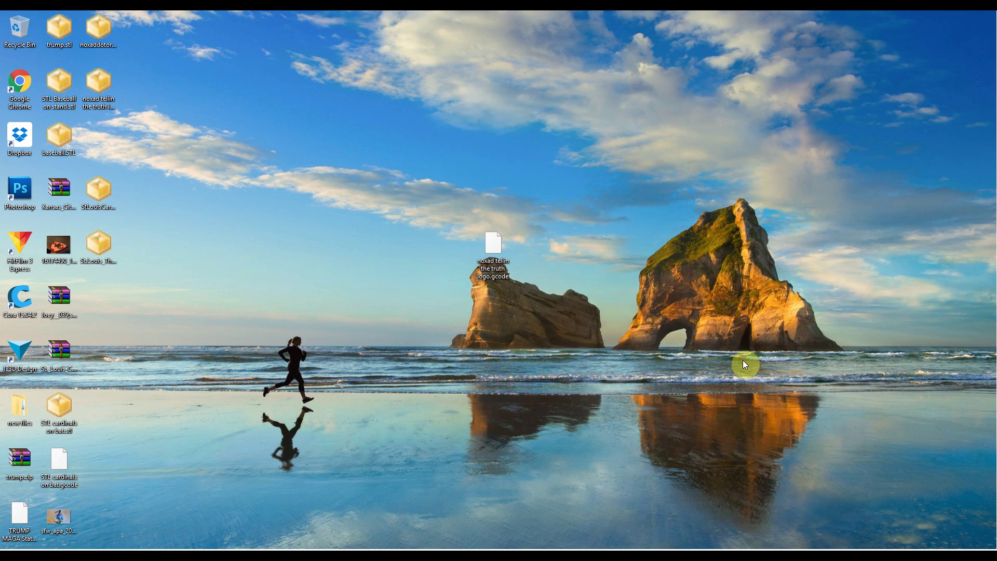